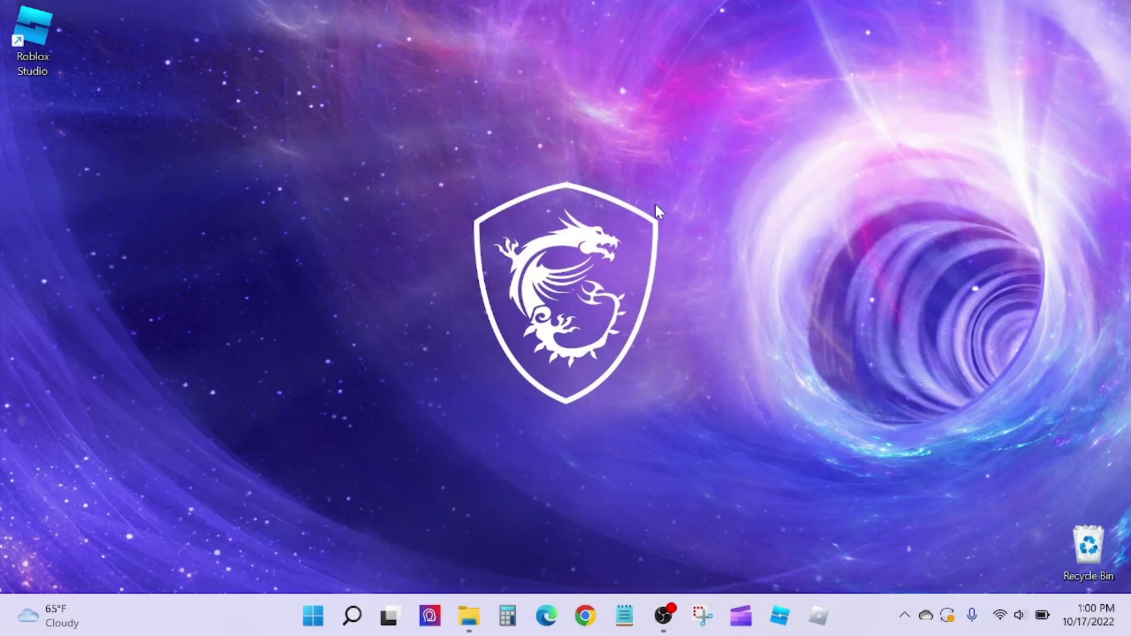
# Launch Roblox Studio and create a new place from the Classic Baseplate template.
pyautogui.doubleClick(38, 26)
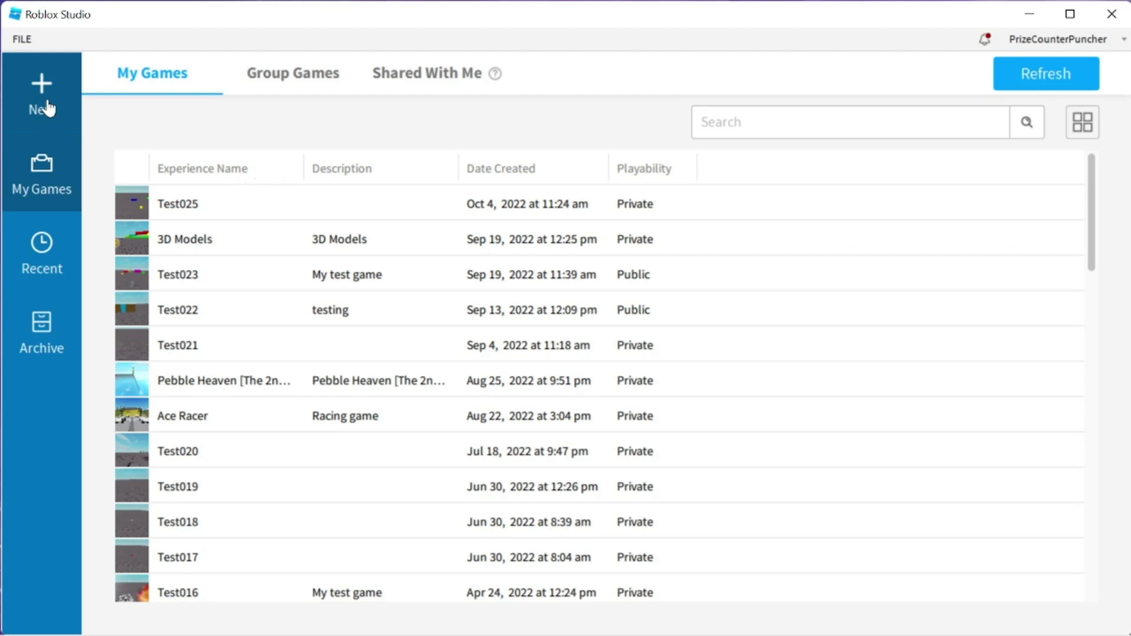
pyautogui.click(49, 109)
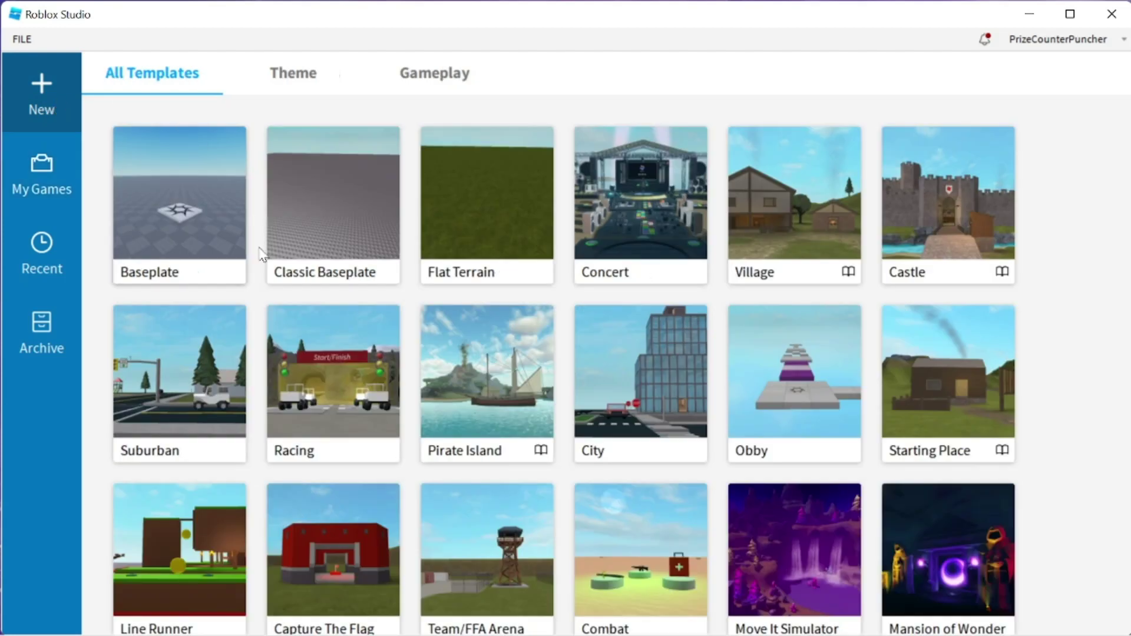
pyautogui.click(321, 206)
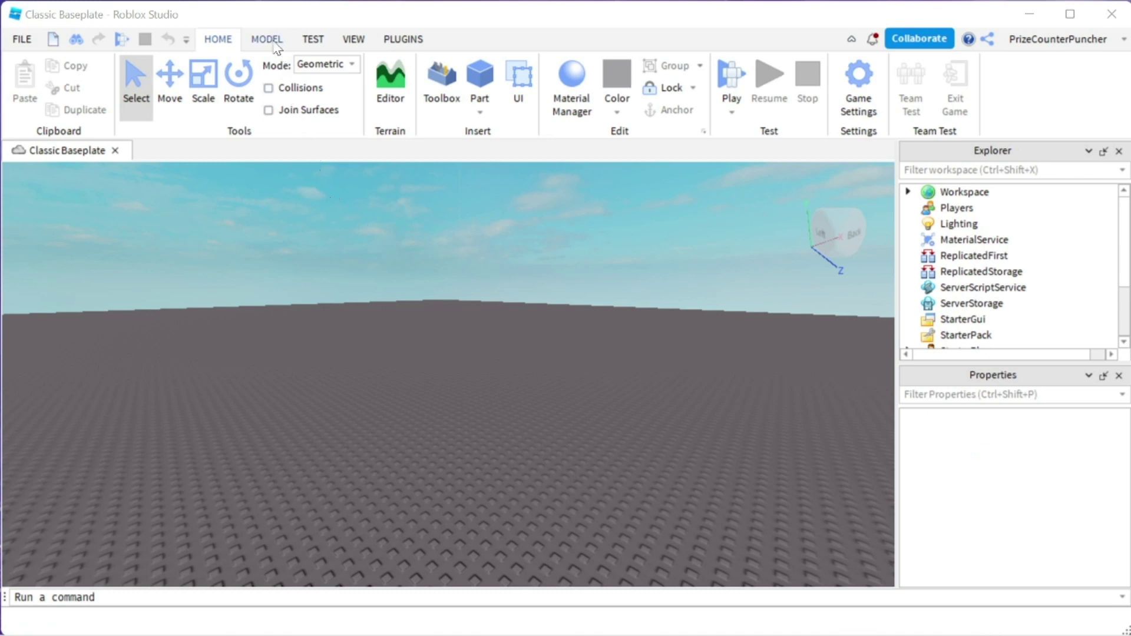
# Insert TextChatService into the place through the Model tab's Insert Service dialog.
pyautogui.click(267, 39)
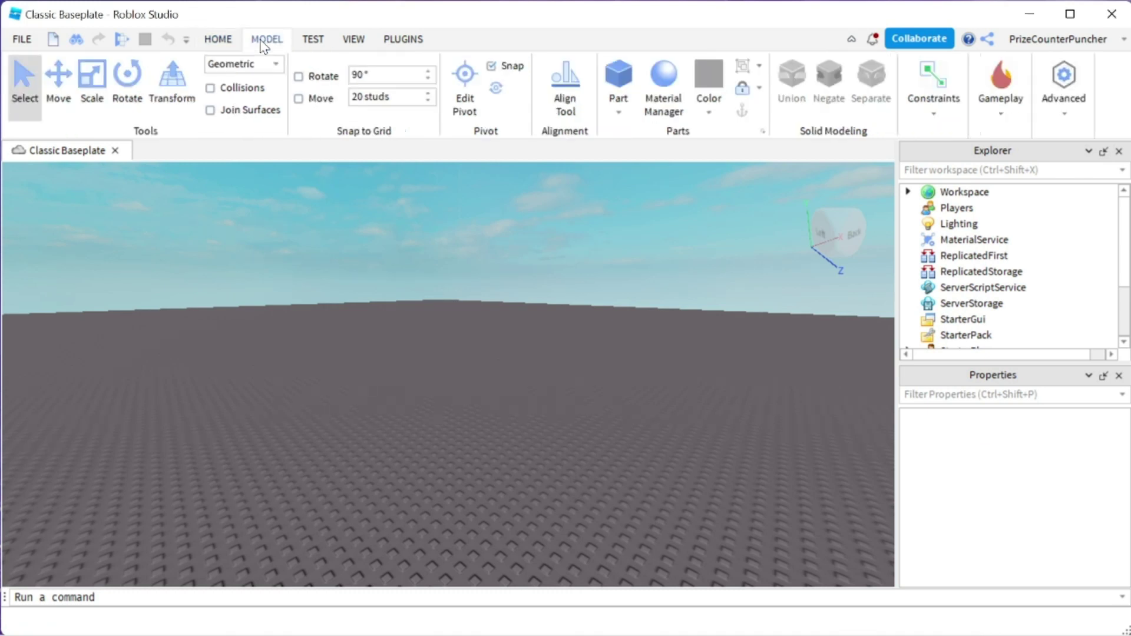
pyautogui.click(1066, 88)
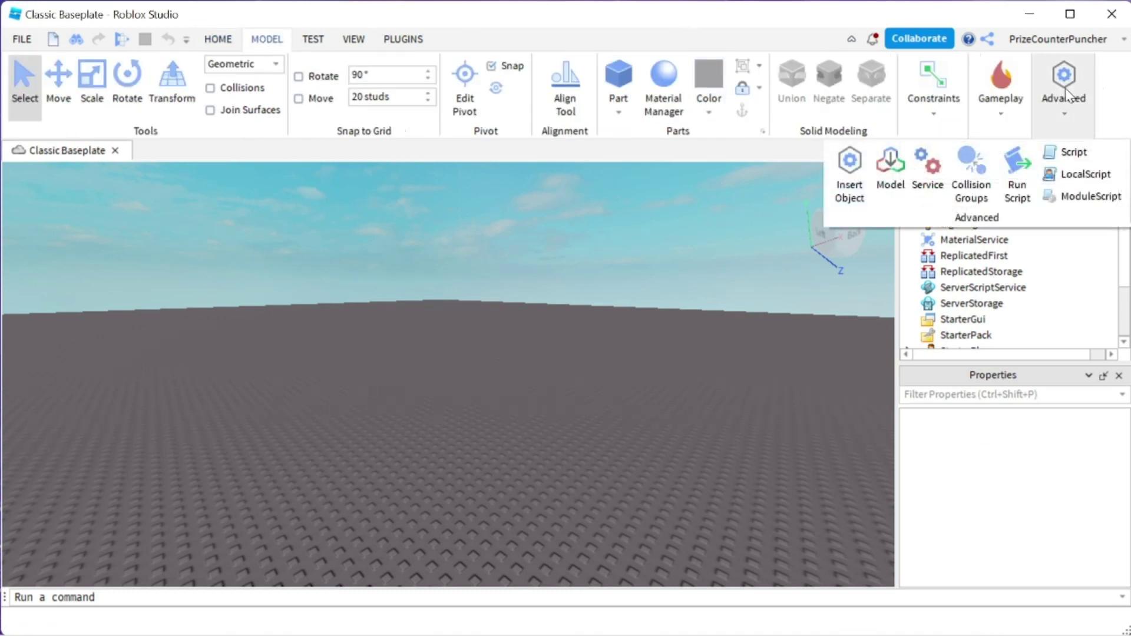
pyautogui.click(929, 172)
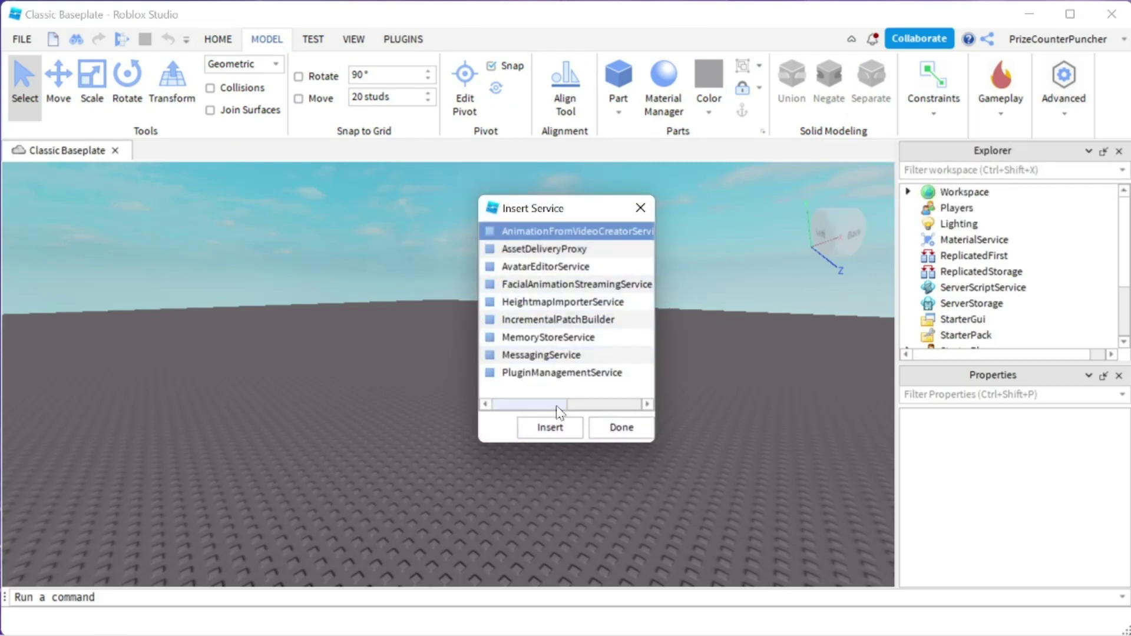
pyautogui.click(590, 404)
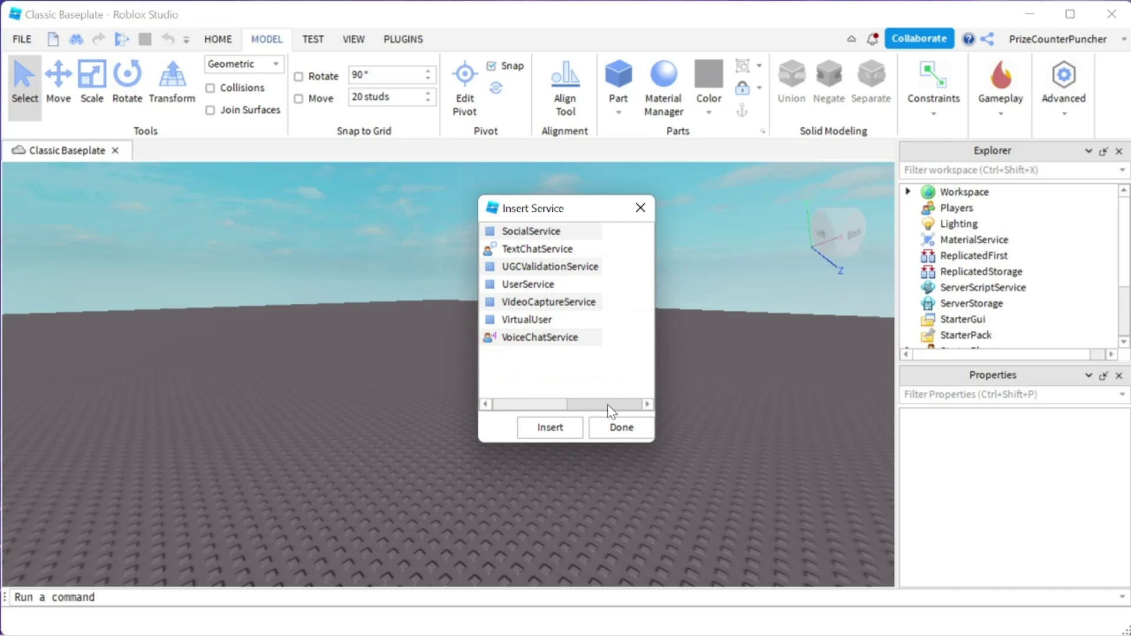
pyautogui.click(560, 250)
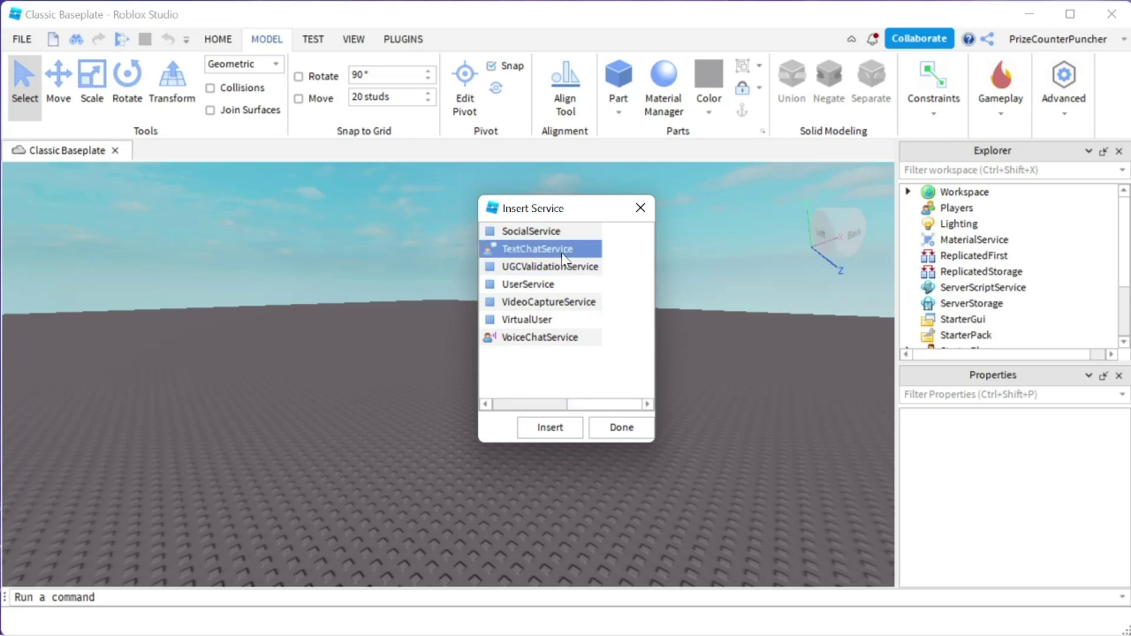
pyautogui.click(550, 430)
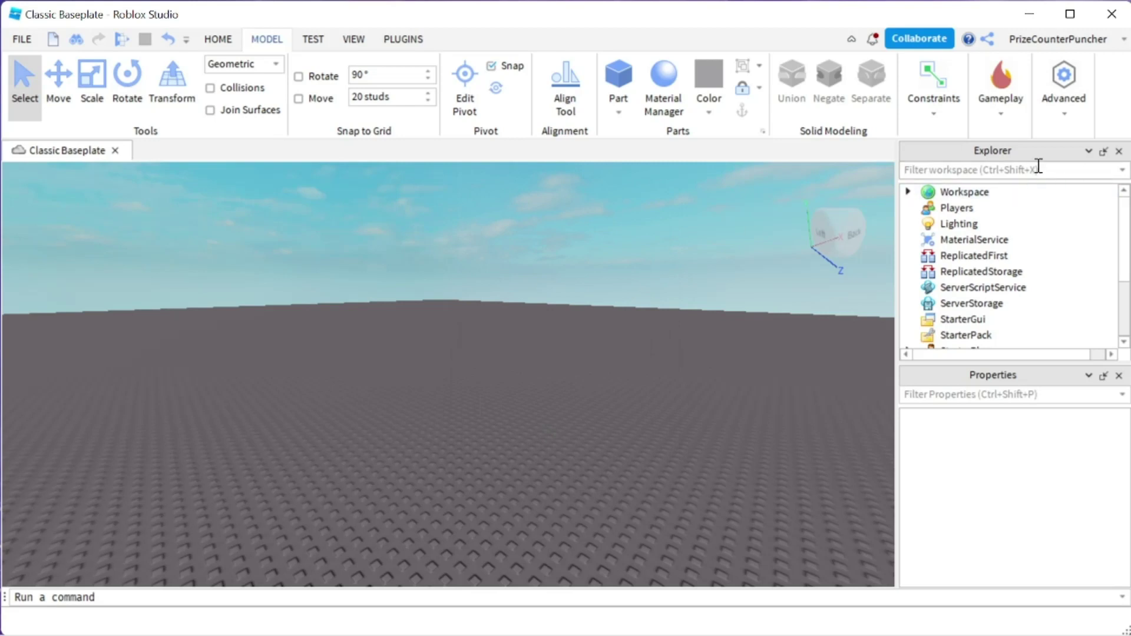
pyautogui.scroll(-1, 1005, 217)
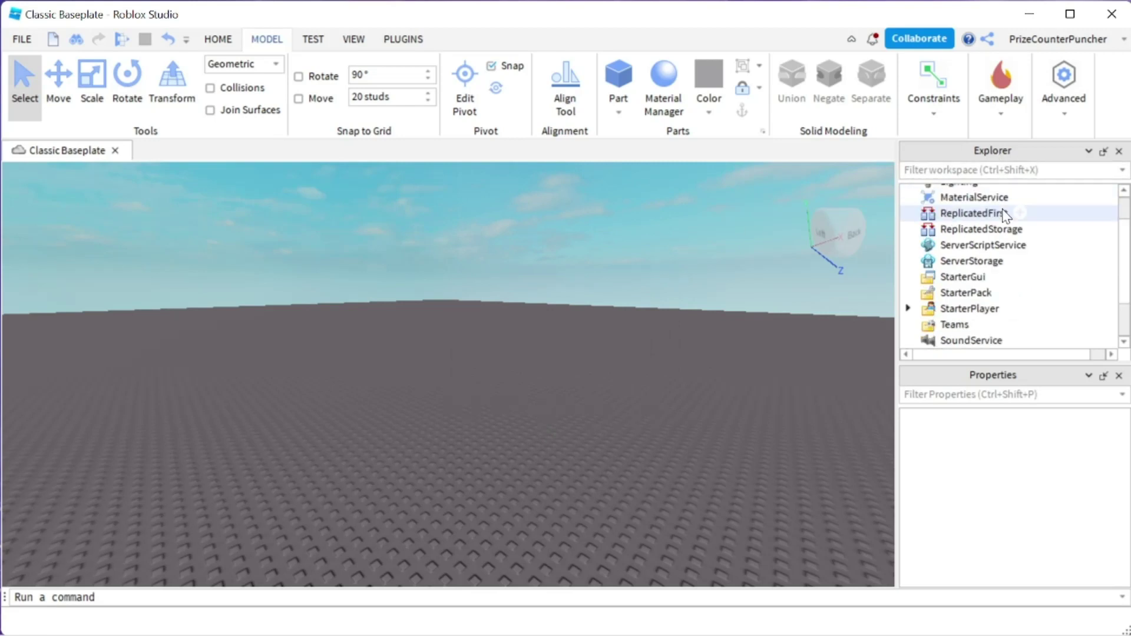
pyautogui.scroll(-1, 982, 257)
pyautogui.scroll(-1, 973, 266)
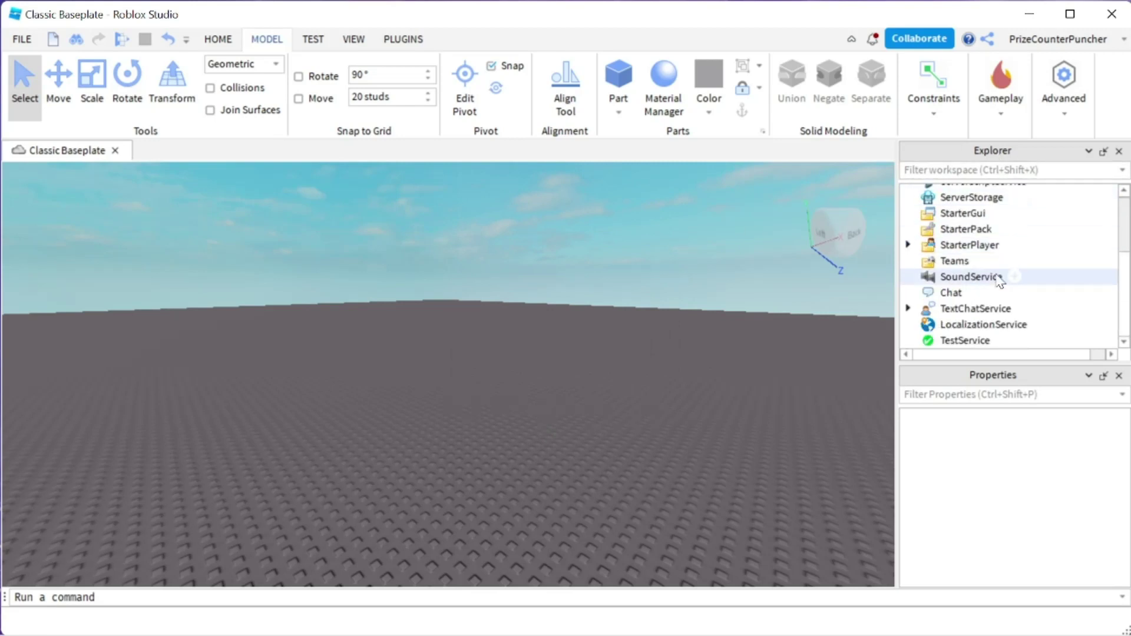
# Set TextChatService's ChatVersion to TextChatService and expand it to show its configurations.
pyautogui.click(976, 308)
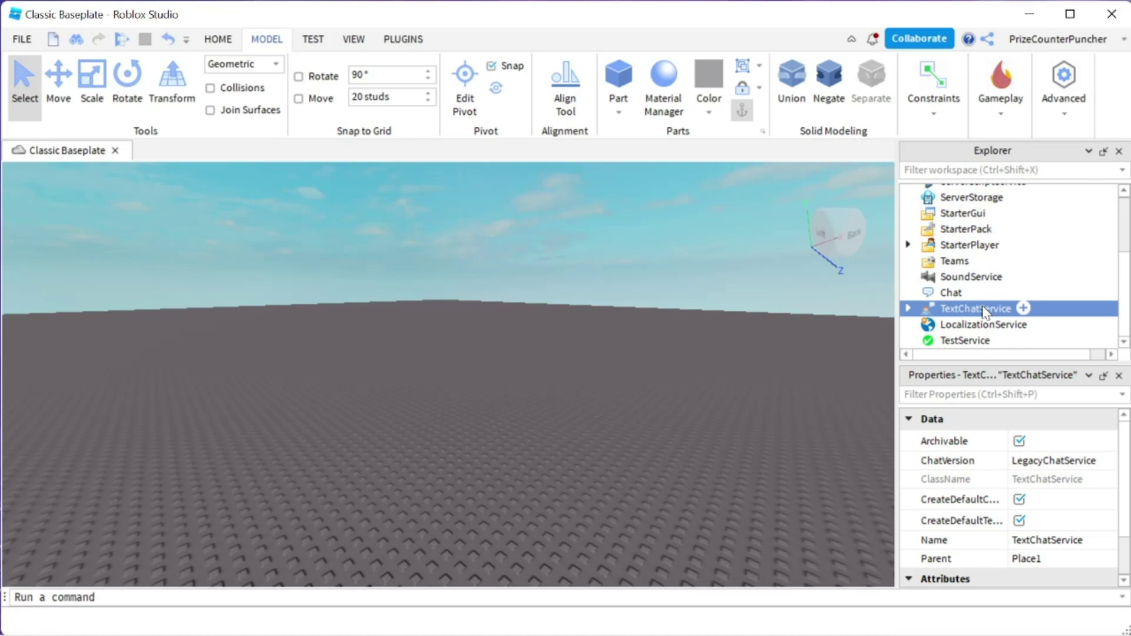
pyautogui.click(1052, 469)
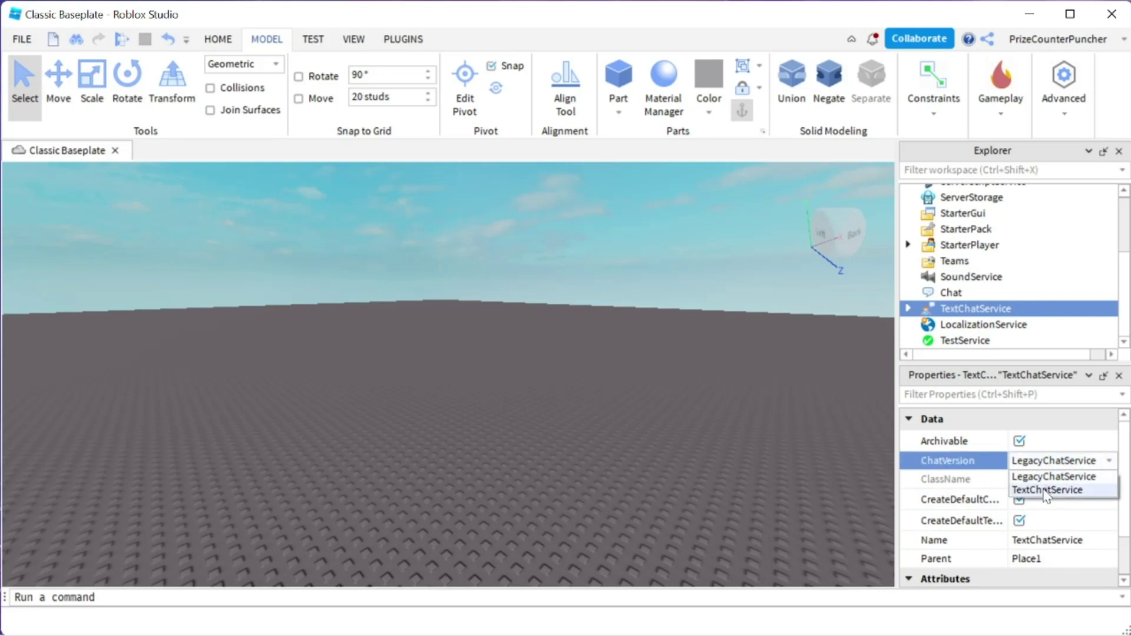
pyautogui.click(1045, 491)
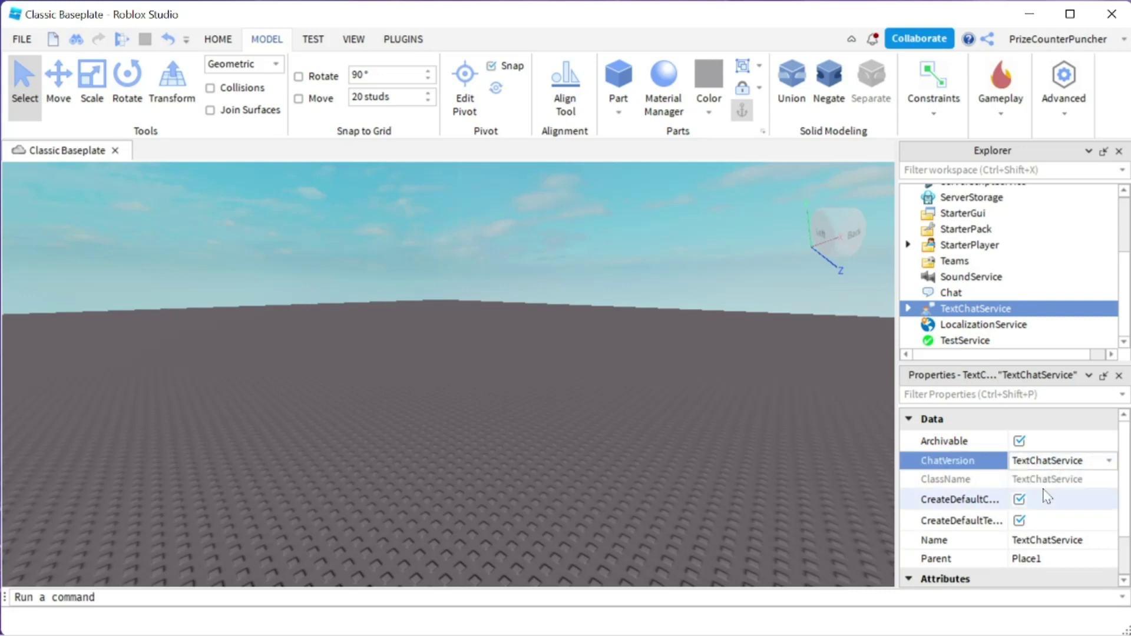
pyautogui.moveTo(976, 308)
pyautogui.click(909, 309)
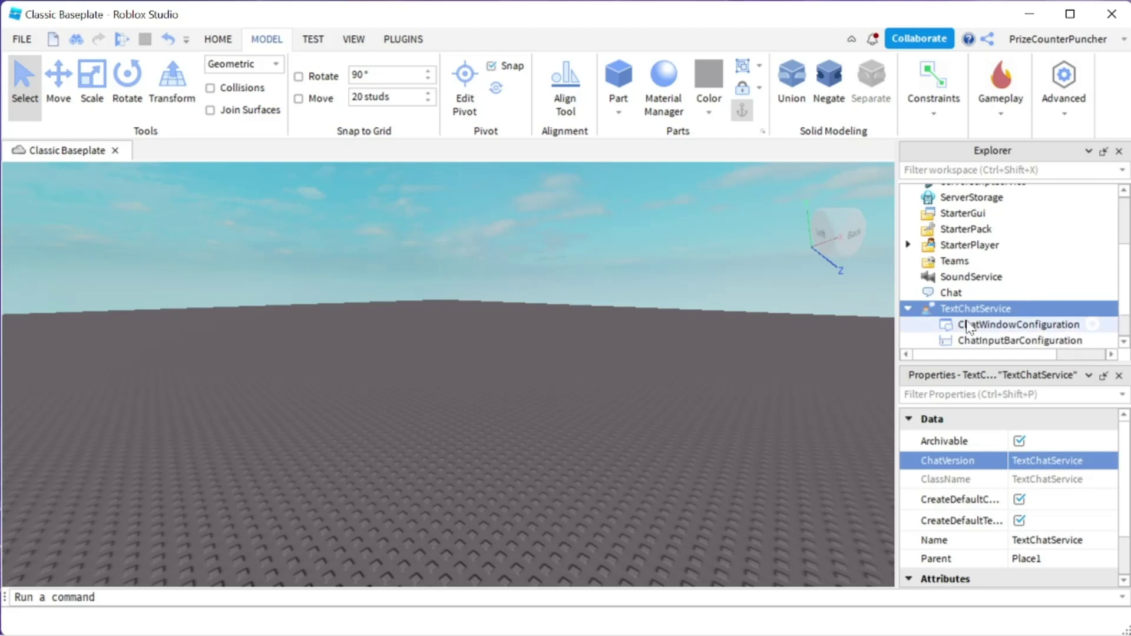
pyautogui.scroll(-1, 973, 327)
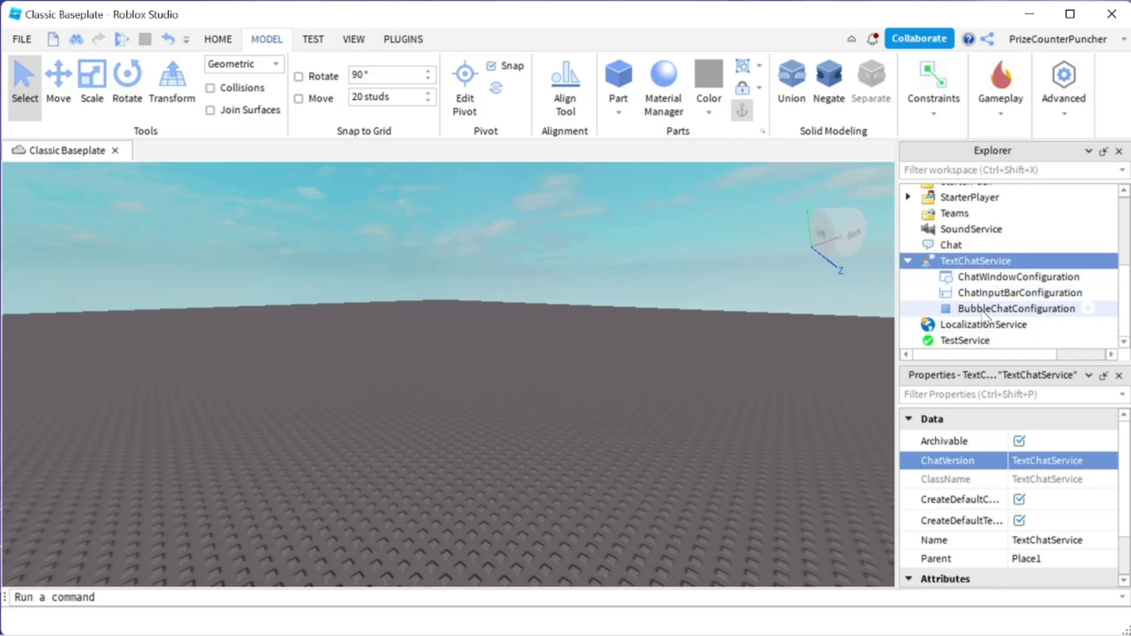
# Give the BubbleChatConfiguration an orange background colour (255, 170, 0).
pyautogui.click(987, 312)
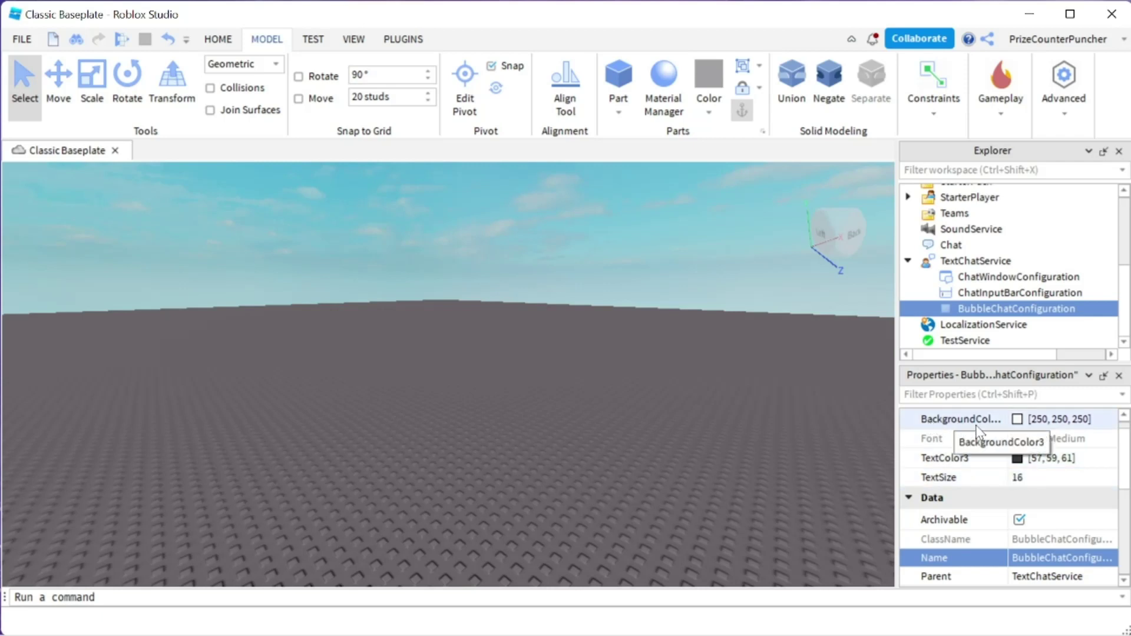
pyautogui.click(1018, 423)
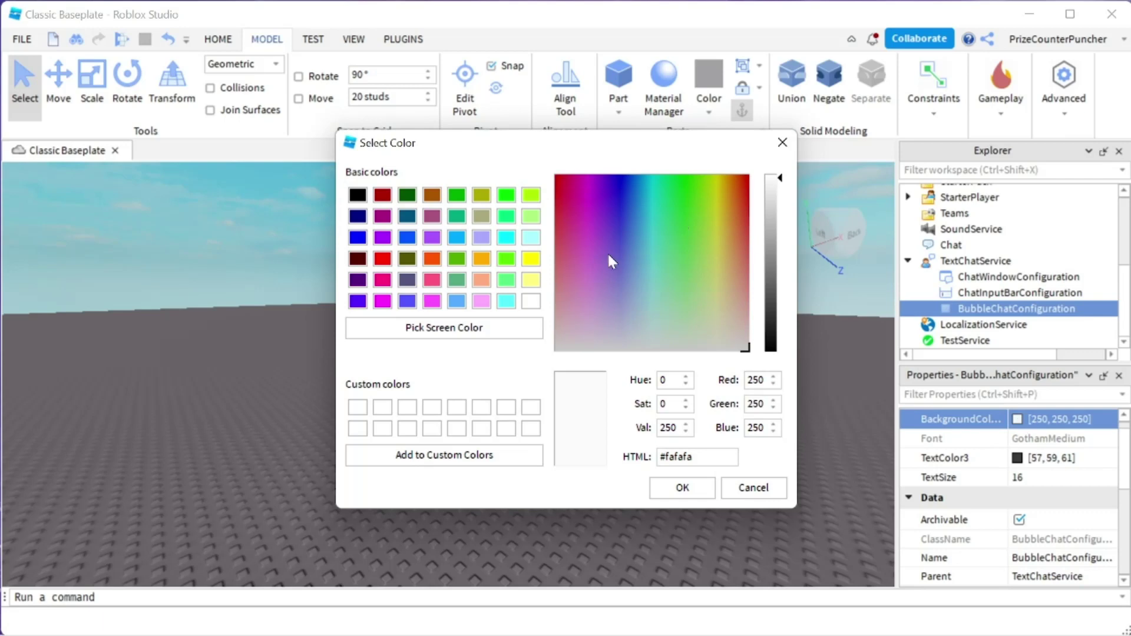
pyautogui.click(487, 258)
pyautogui.click(682, 489)
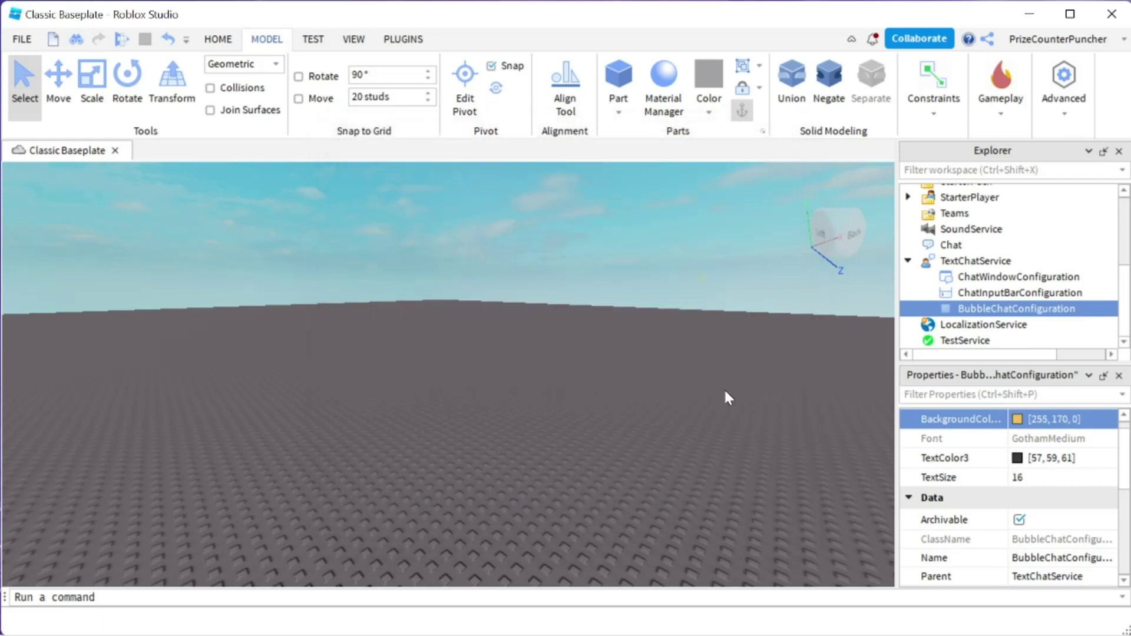
# Set the bubble text colour to blue (0, 85, 255) and TextSize to 10.
pyautogui.click(1018, 459)
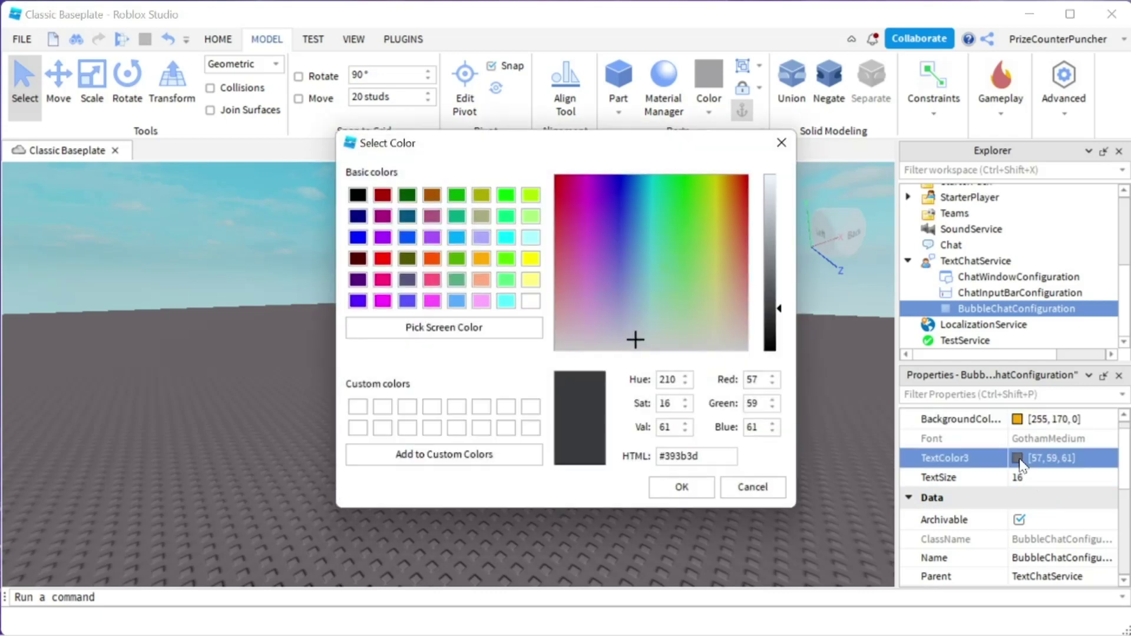
pyautogui.click(406, 237)
pyautogui.click(680, 487)
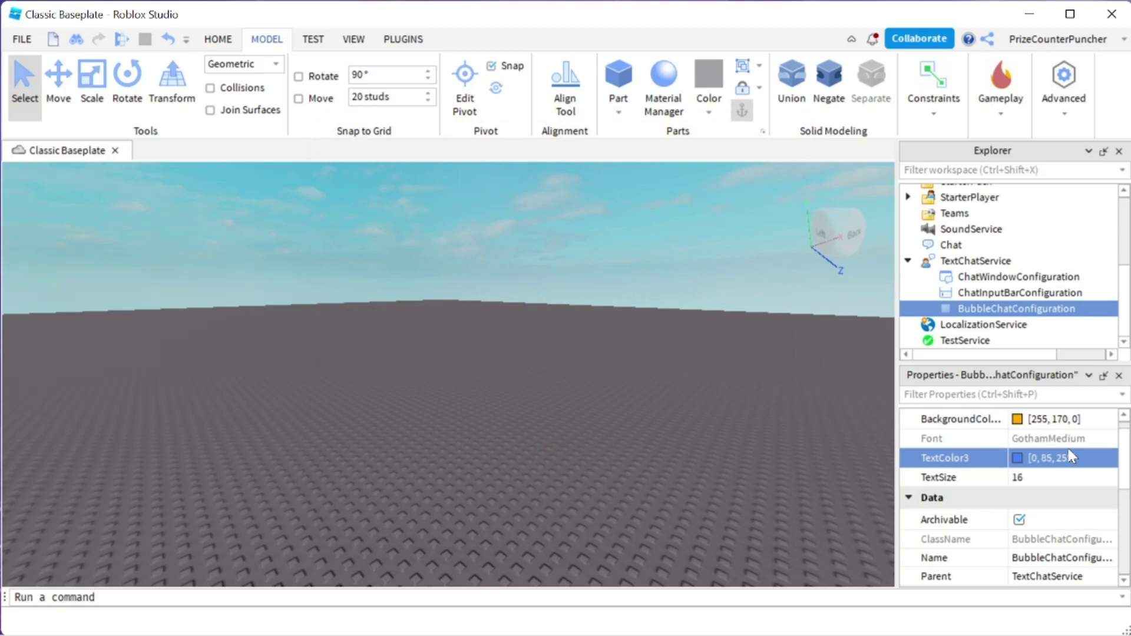
pyautogui.click(1030, 480)
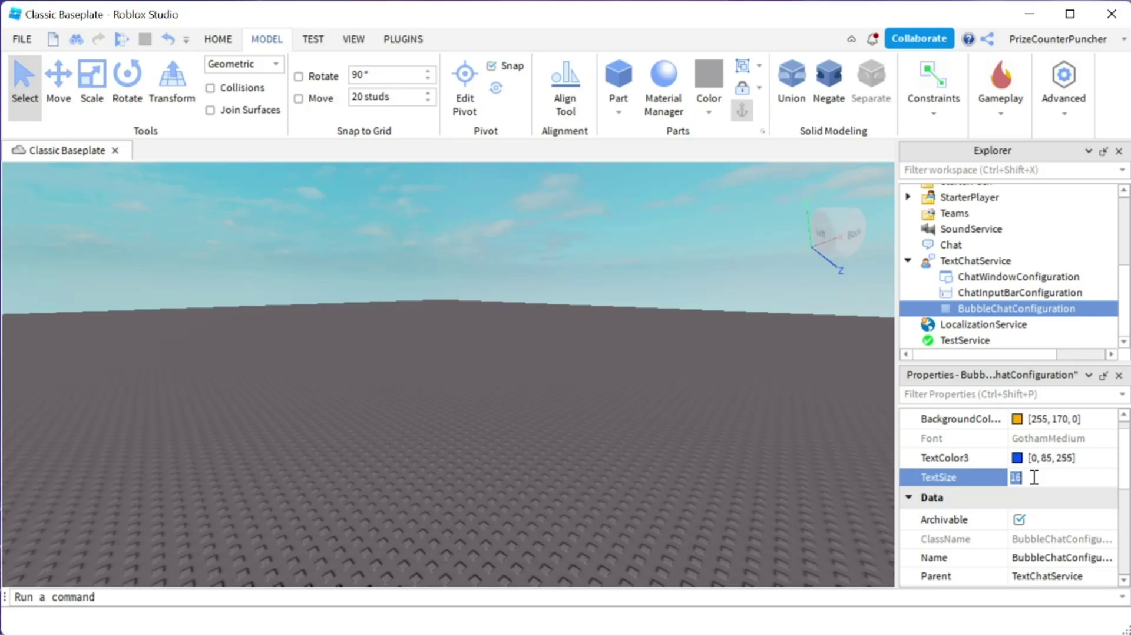
pyautogui.write('1')
pyautogui.press('Return')
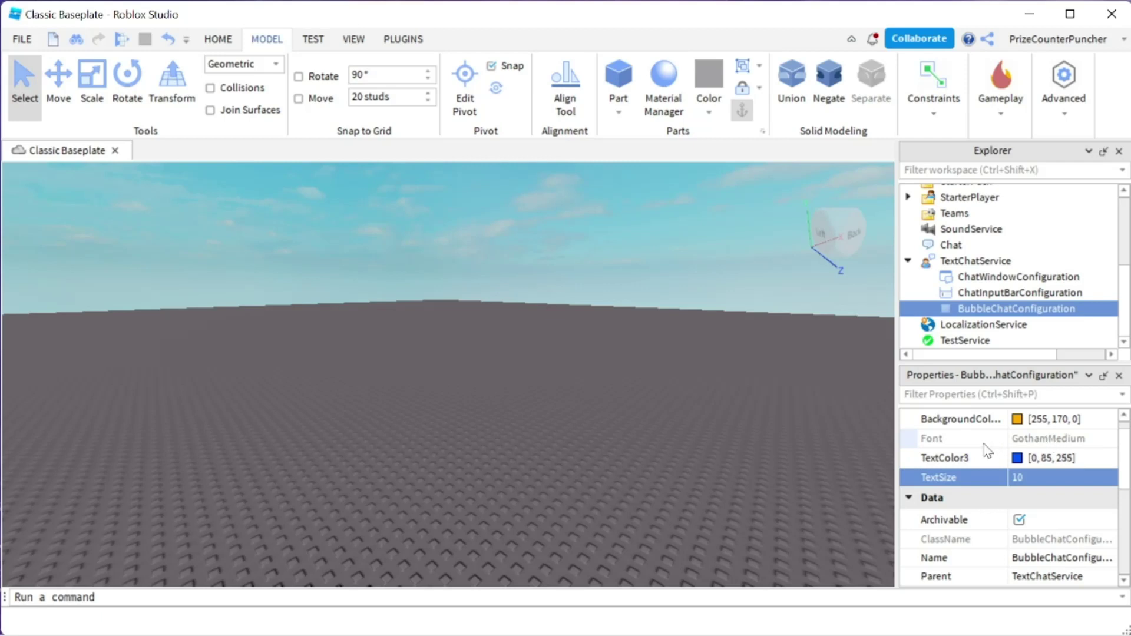
pyautogui.scroll(-1, 986, 452)
pyautogui.scroll(-1, 983, 449)
pyautogui.scroll(-1, 980, 446)
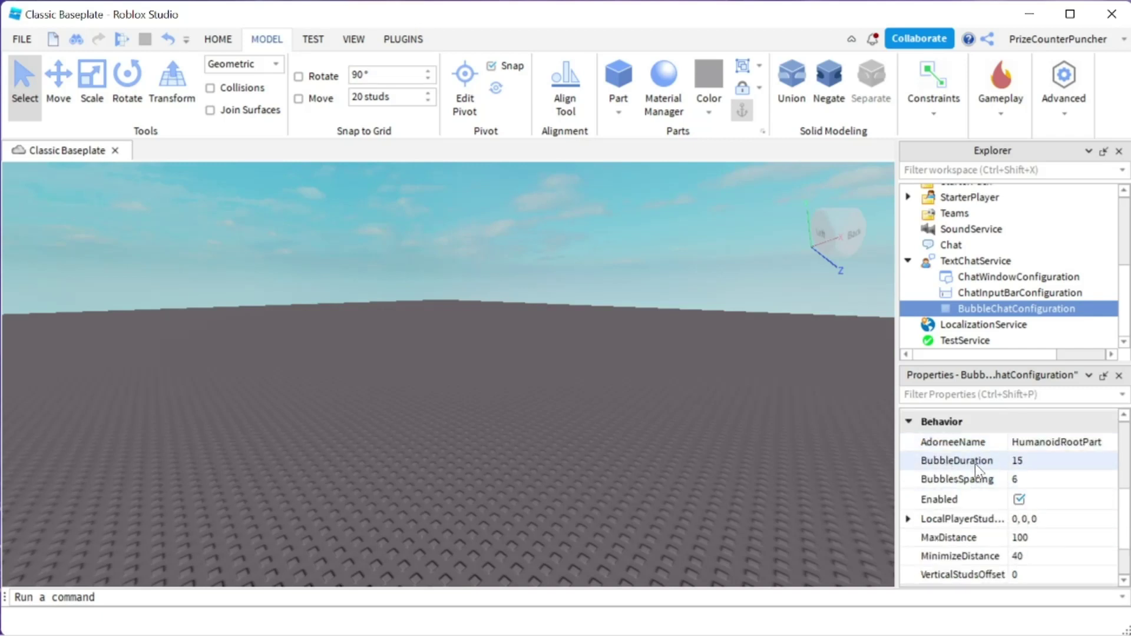
# Change the bubble chat BubbleDuration from 15 to 25.
pyautogui.click(1040, 465)
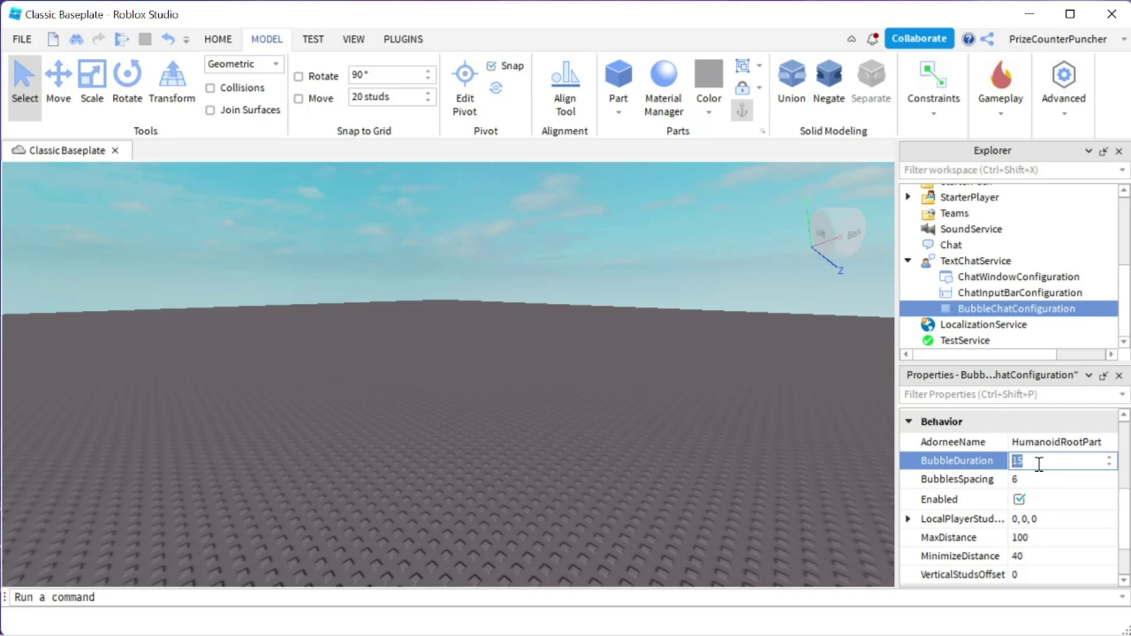
pyautogui.write('25')
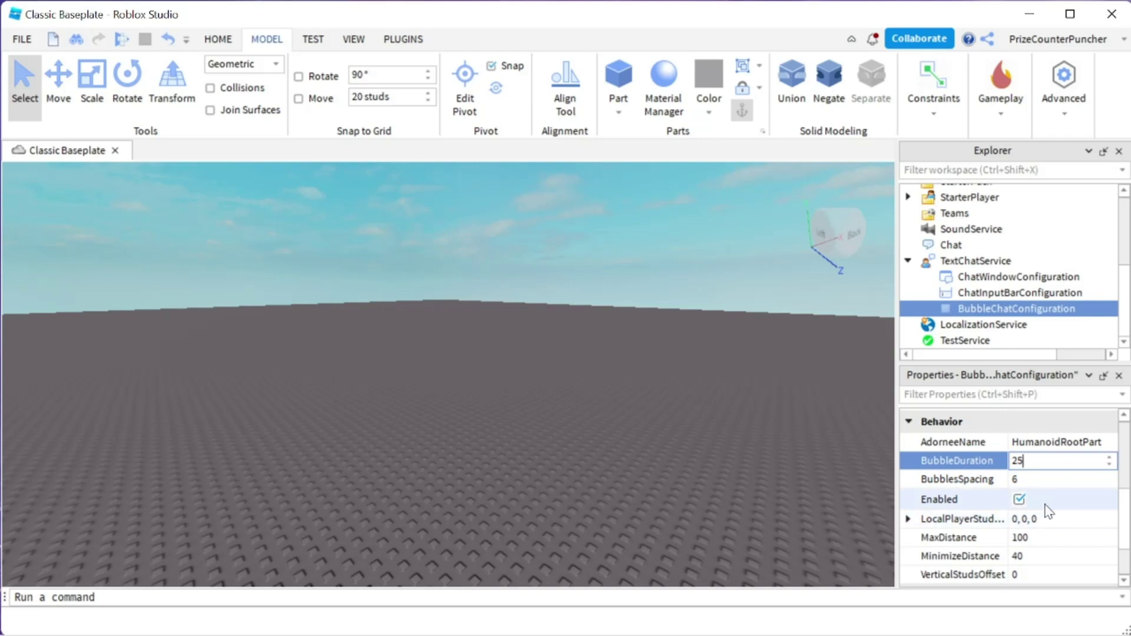
pyautogui.scroll(-1, 988, 514)
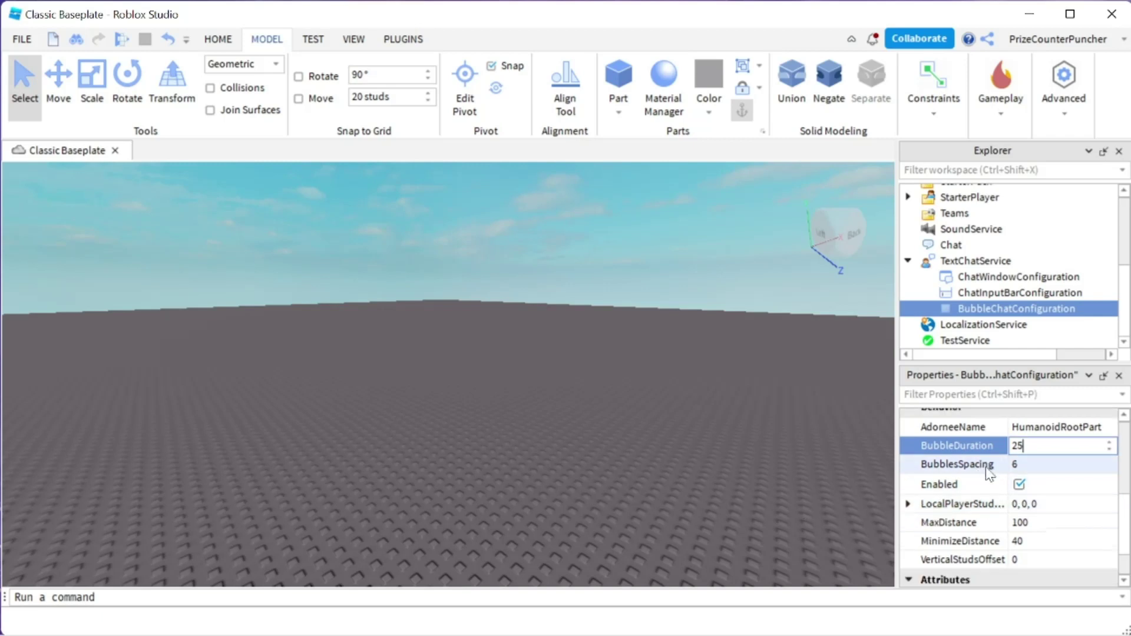
pyautogui.scroll(-3, 989, 473)
pyautogui.scroll(6, 986, 502)
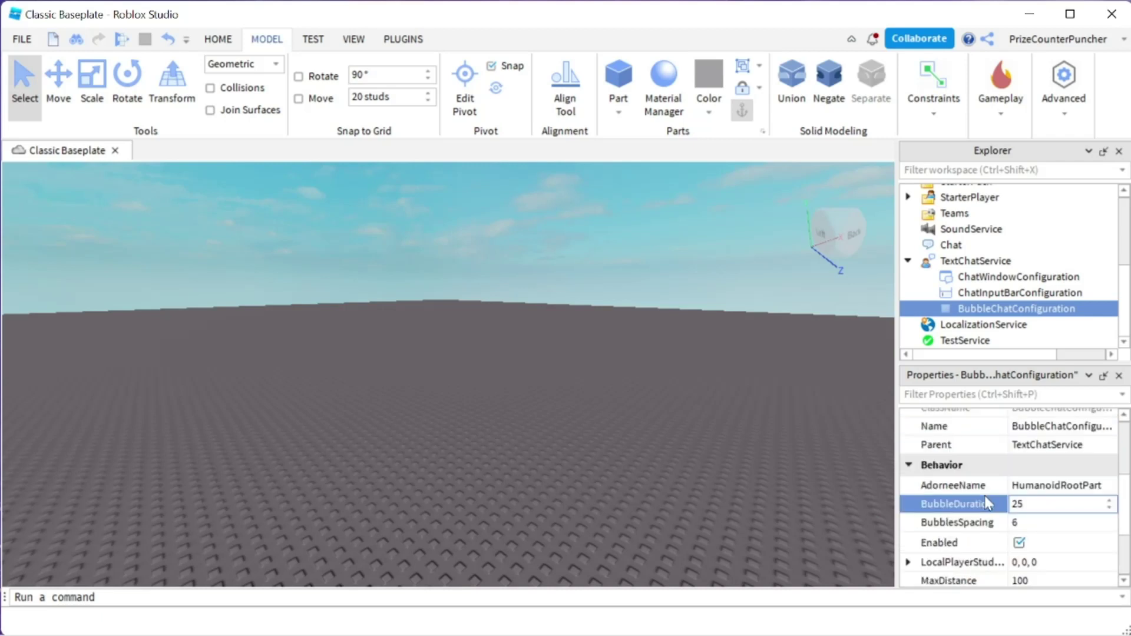
pyautogui.scroll(3, 987, 502)
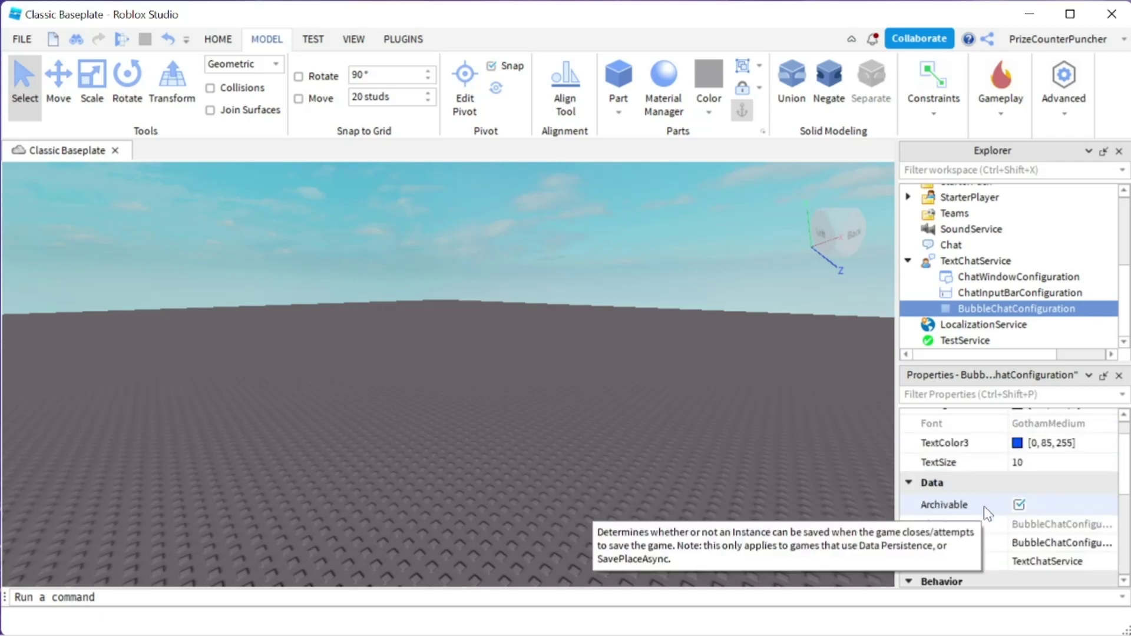
pyautogui.scroll(1, 996, 509)
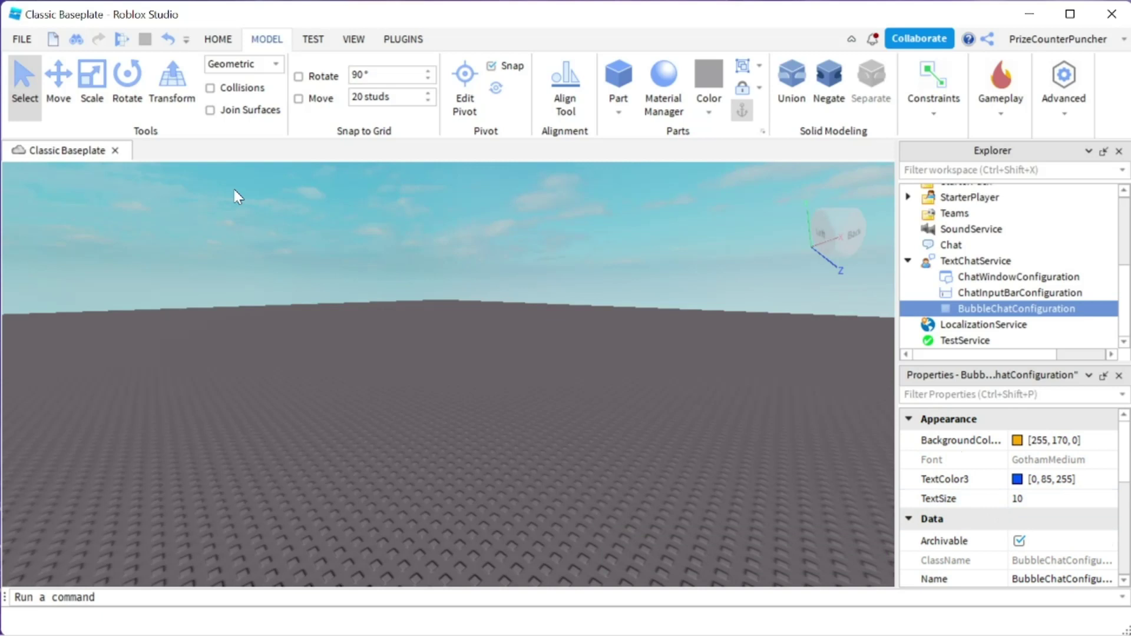
# Playtest the place and send the chat messages 'Hi', 'hello' and 'goodbye'.
pyautogui.click(124, 41)
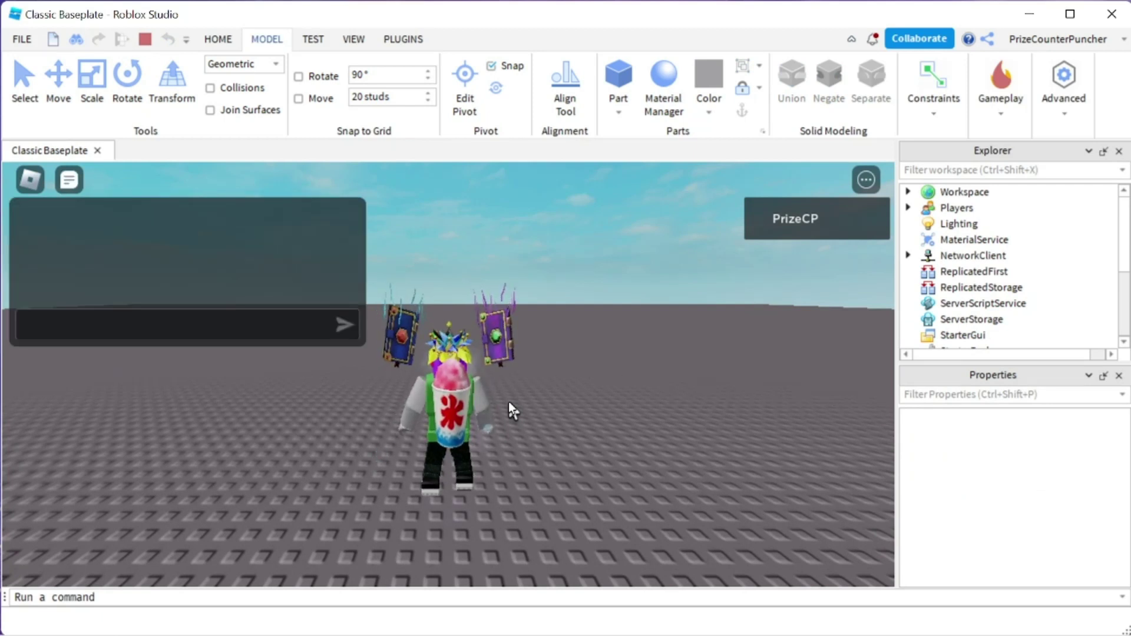
pyautogui.press('/')
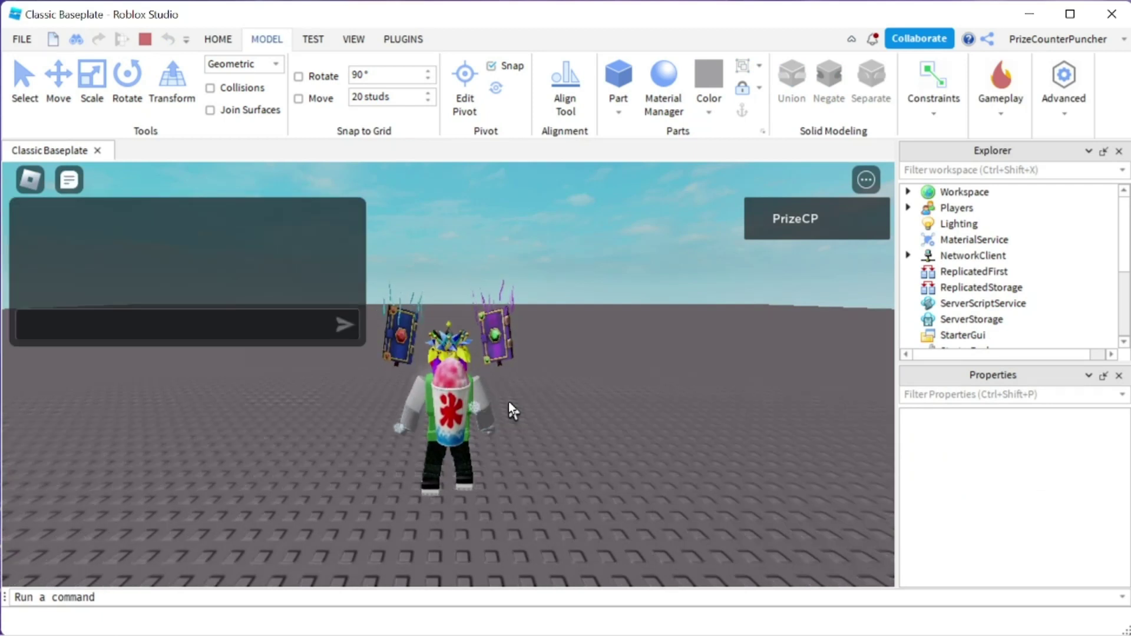
pyautogui.write('Hi')
pyautogui.press('Return')
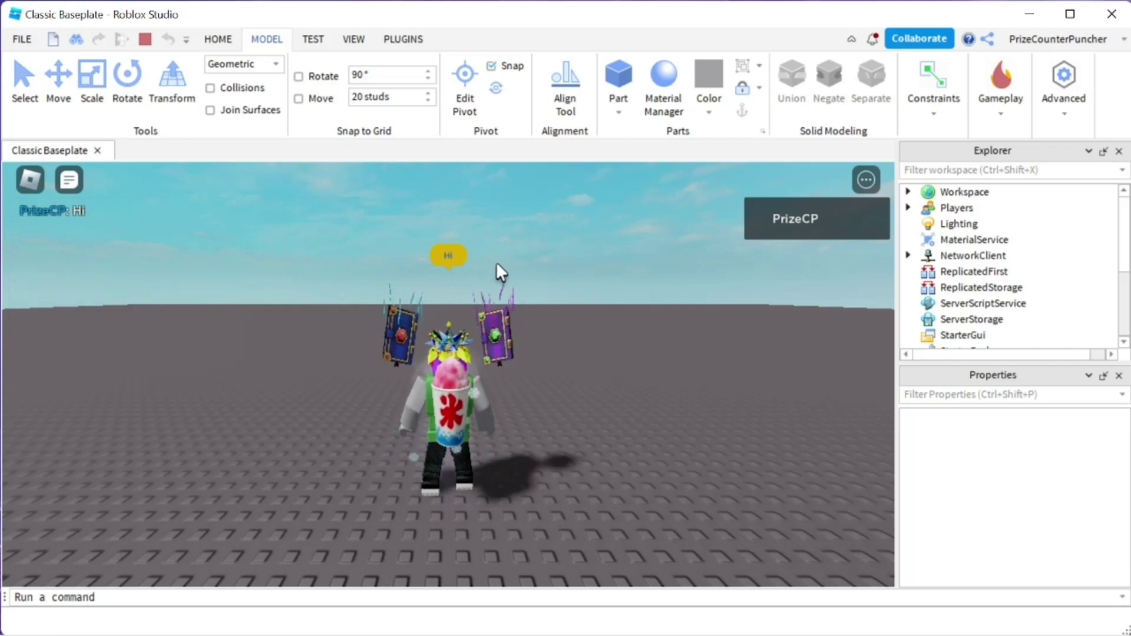
pyautogui.press('/')
pyautogui.write('hello')
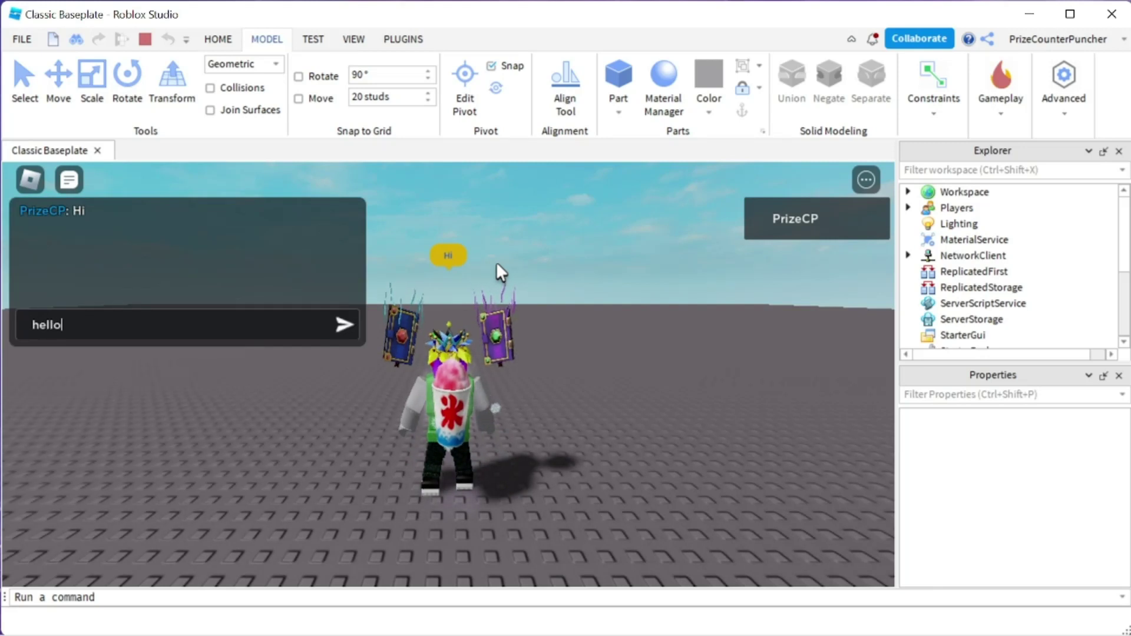
pyautogui.press('Return')
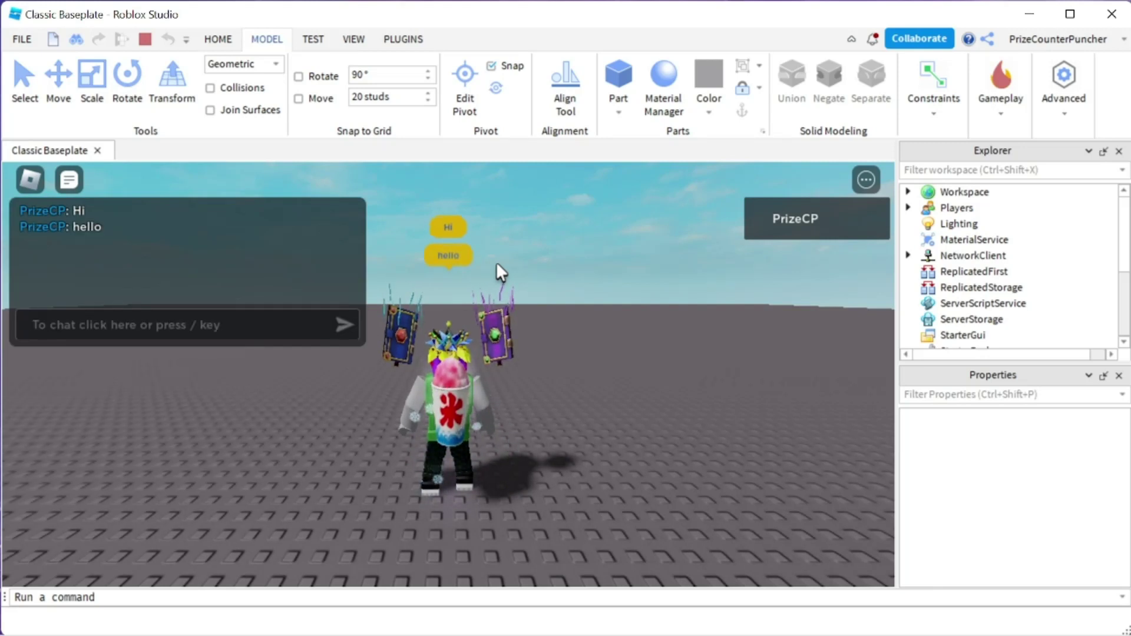
pyautogui.write('good')
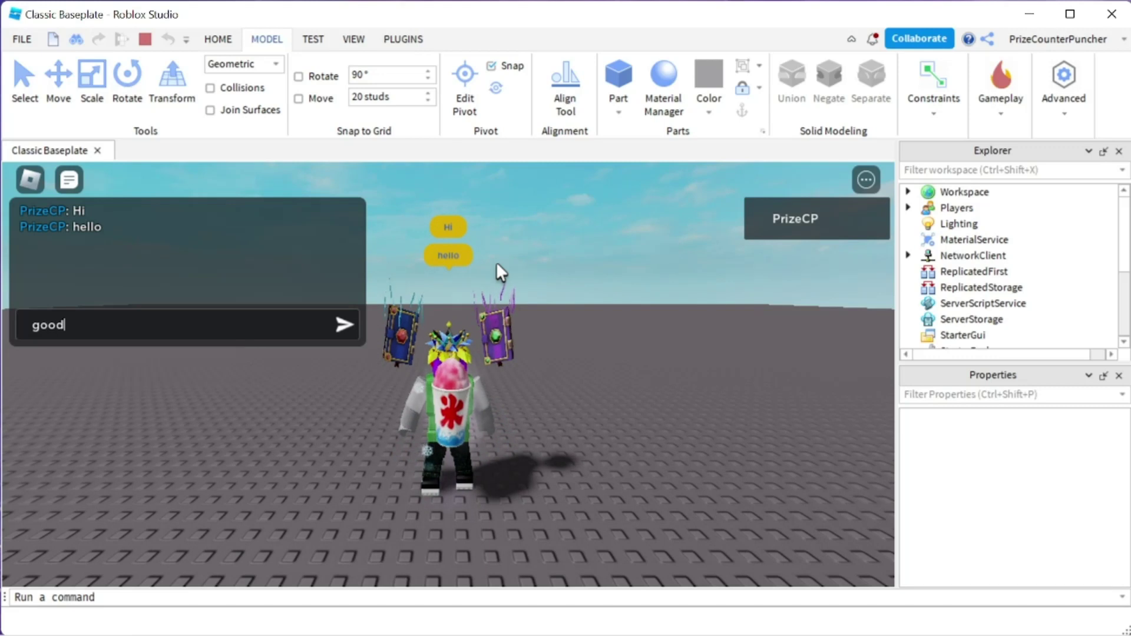
pyautogui.write('bye')
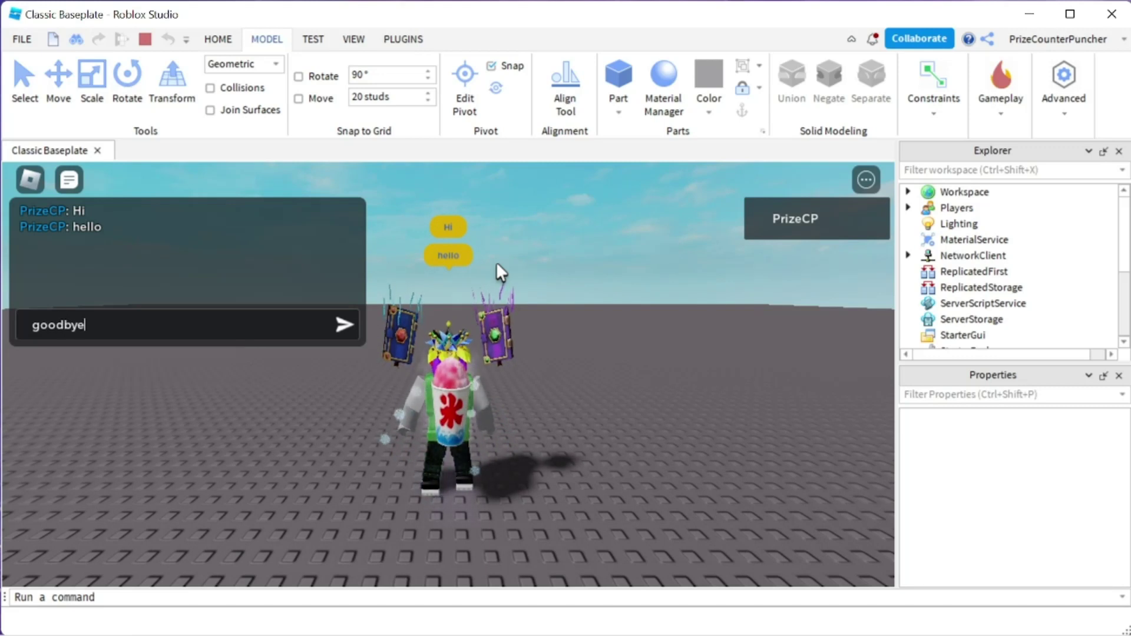
pyautogui.press('Return')
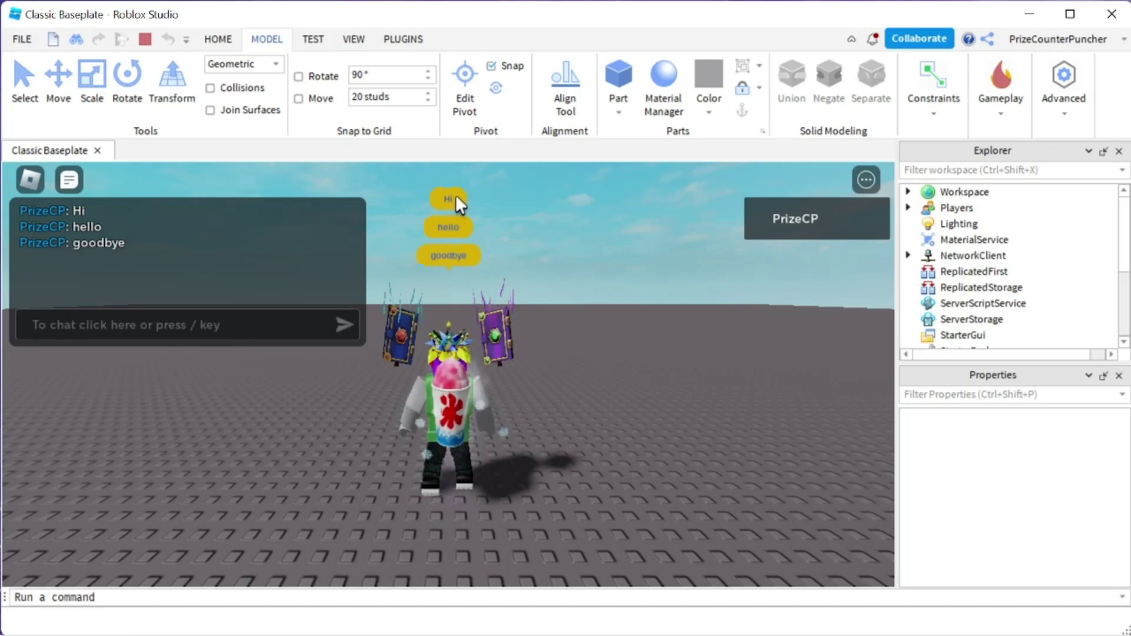